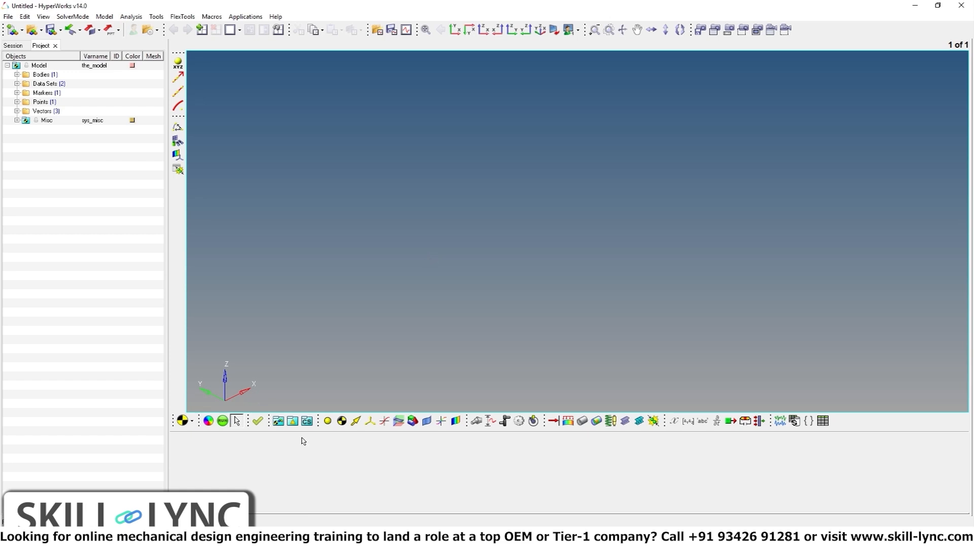
# - Add a single body to the model with the label Free Body and the variable b_free_body
pyautogui.rightClick(343, 423)
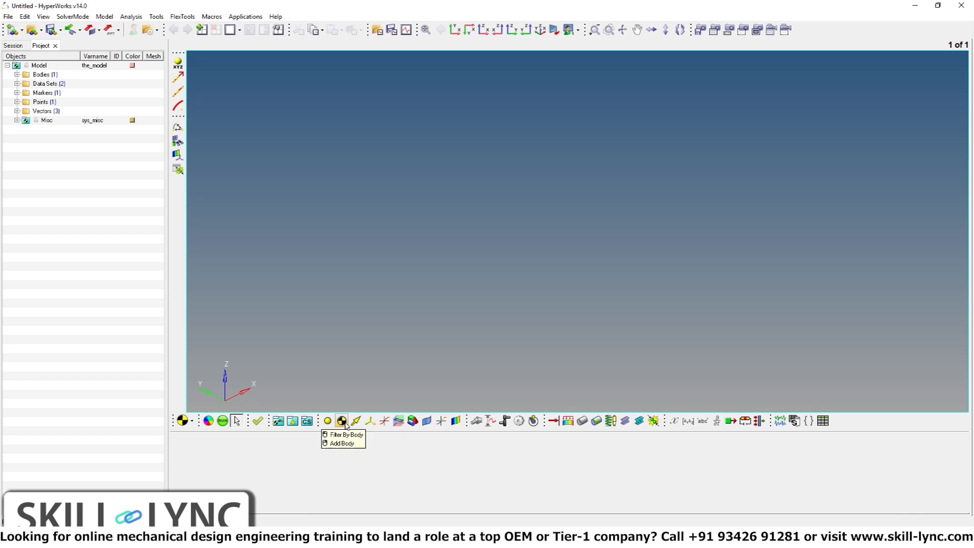
pyautogui.click(342, 443)
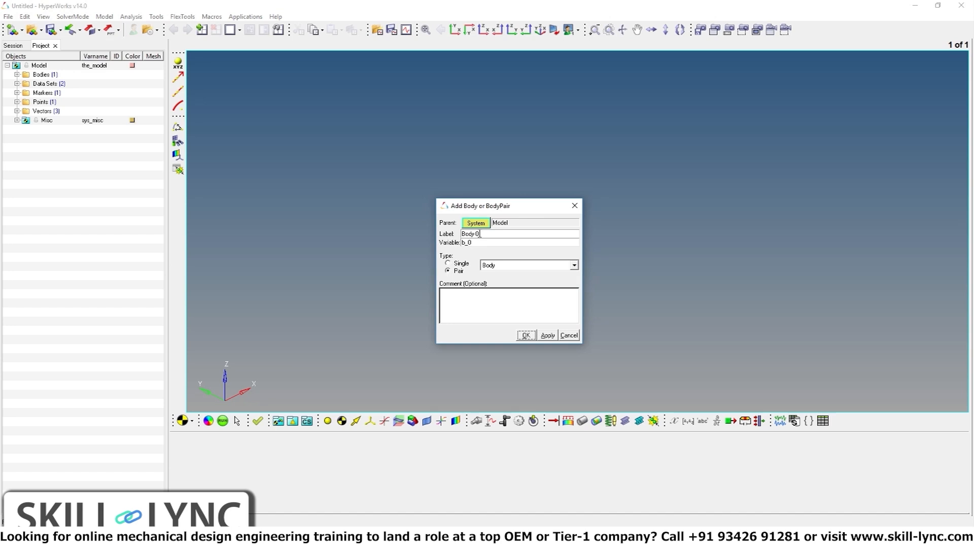
pyautogui.click(474, 243)
pyautogui.click(449, 262)
pyautogui.moveTo(482, 234); pyautogui.dragTo(442, 237)
pyautogui.write('Free Body')
pyautogui.click(485, 242)
pyautogui.press('BackSpace')
pyautogui.write('free_body')
pyautogui.press('BackSpace')
pyautogui.press('BackSpace')
pyautogui.press('BackSpace')
pyautogui.press('BackSpace')
pyautogui.write('body')
pyautogui.click(523, 334)
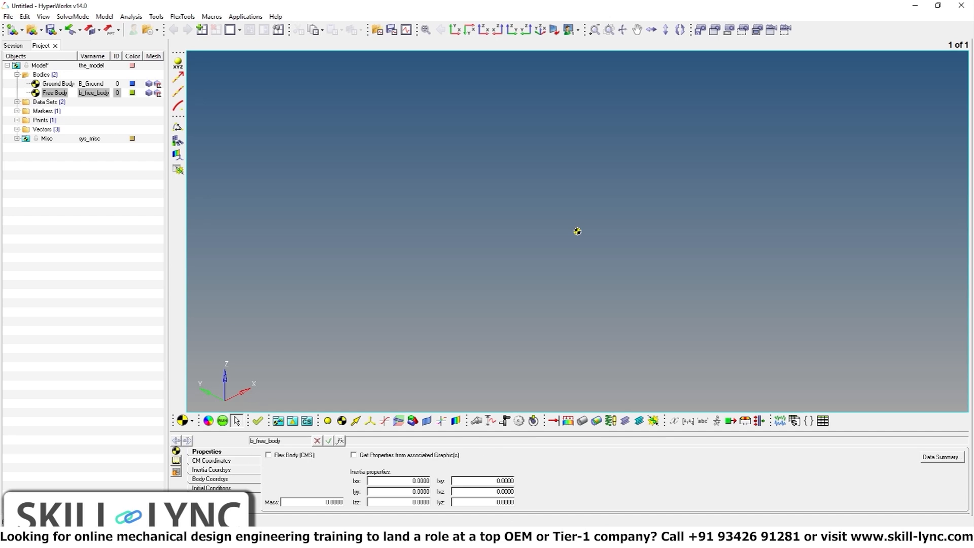
# - Set the mass of the Free Body to 1
pyautogui.click(319, 502)
pyautogui.doubleClick(332, 502)
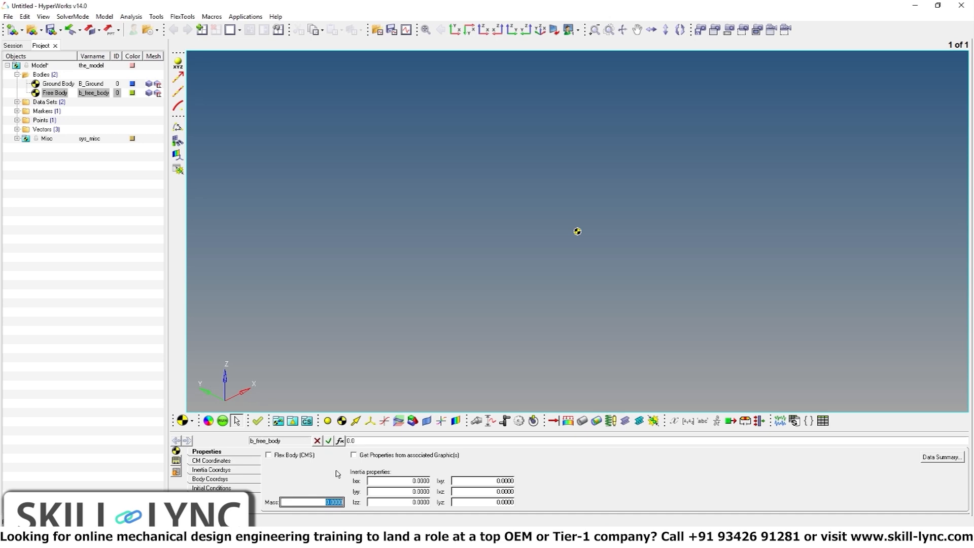
pyautogui.write('1')
pyautogui.click(566, 459)
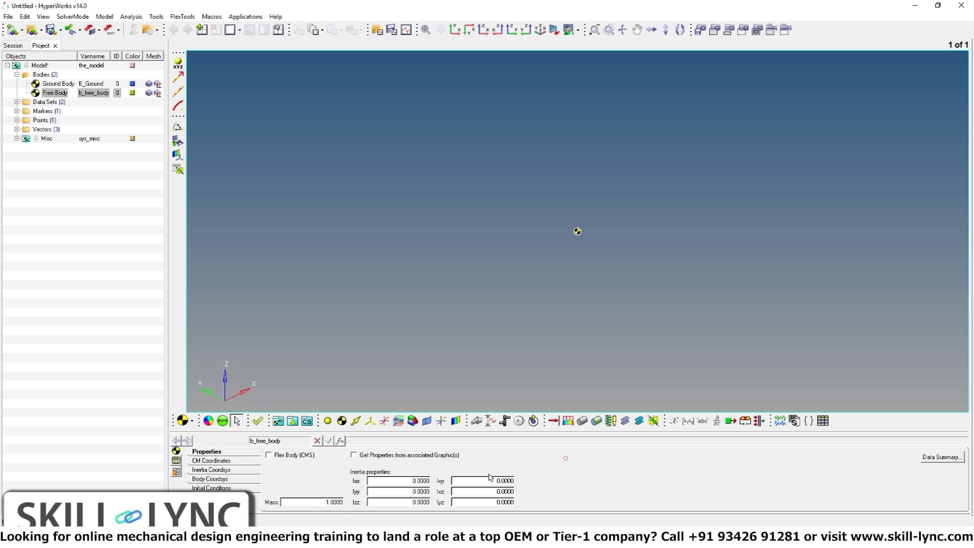
# - Set the Free Body's inertia properties Ixx, Iyy and Izz to 1111 each
pyautogui.doubleClick(412, 482)
pyautogui.write('1111')
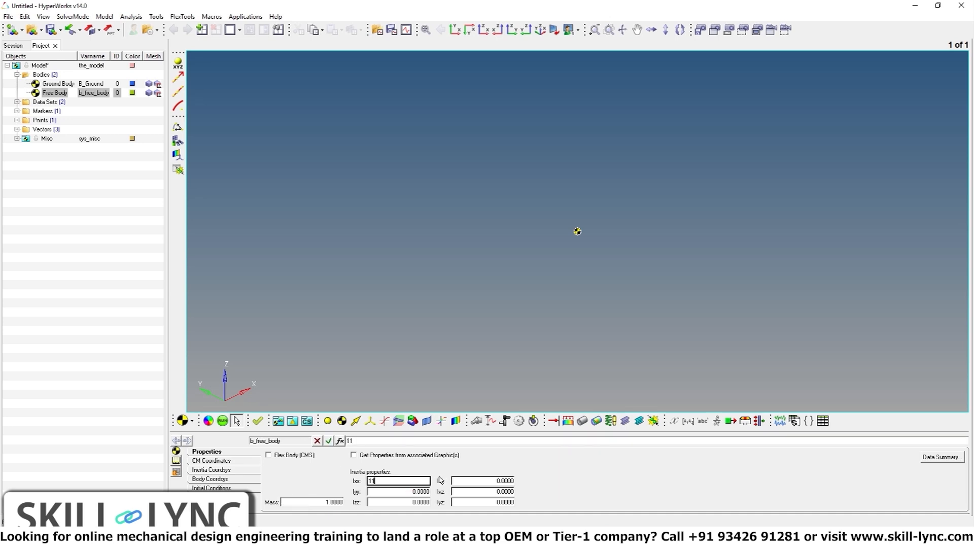
pyautogui.press('Tab')
pyautogui.press('Tab')
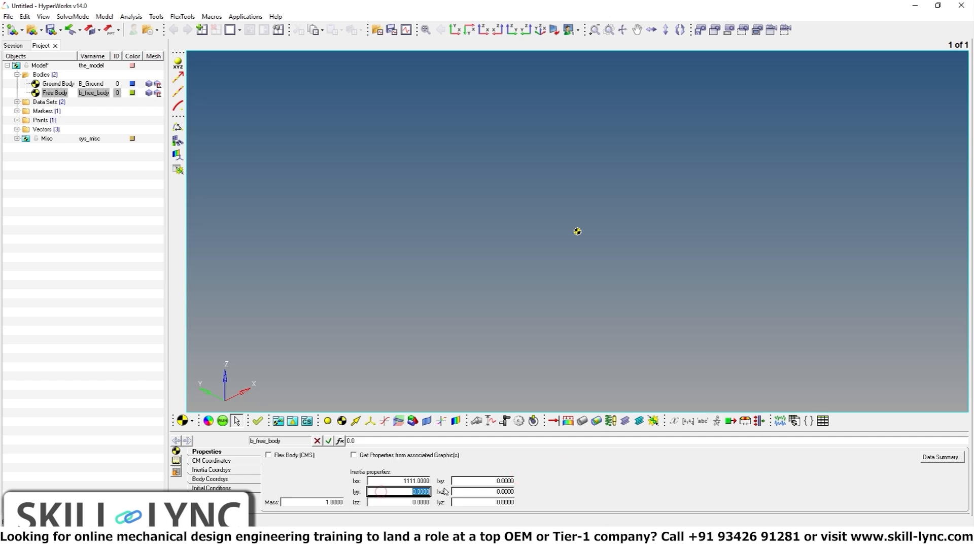
pyautogui.write('1111')
pyautogui.click(545, 472)
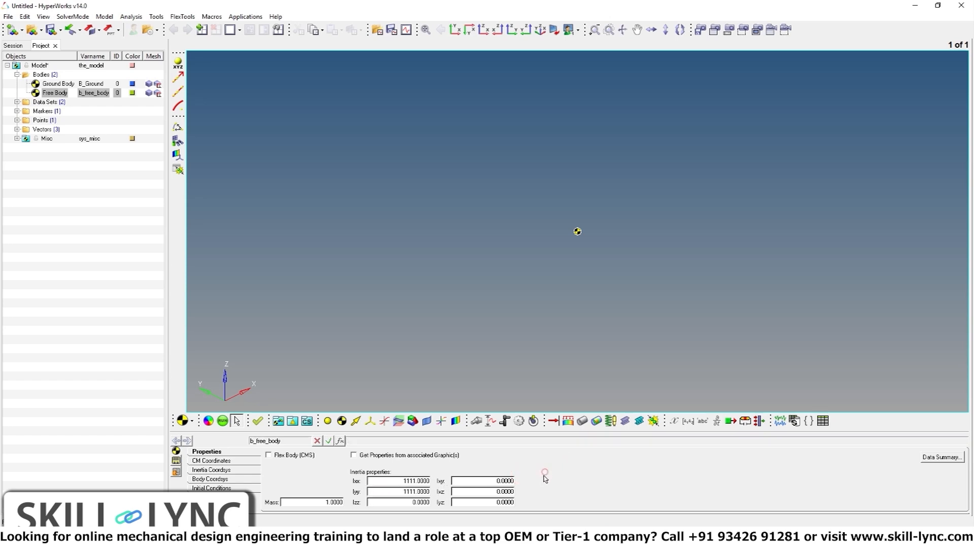
pyautogui.doubleClick(415, 503)
pyautogui.write('1111')
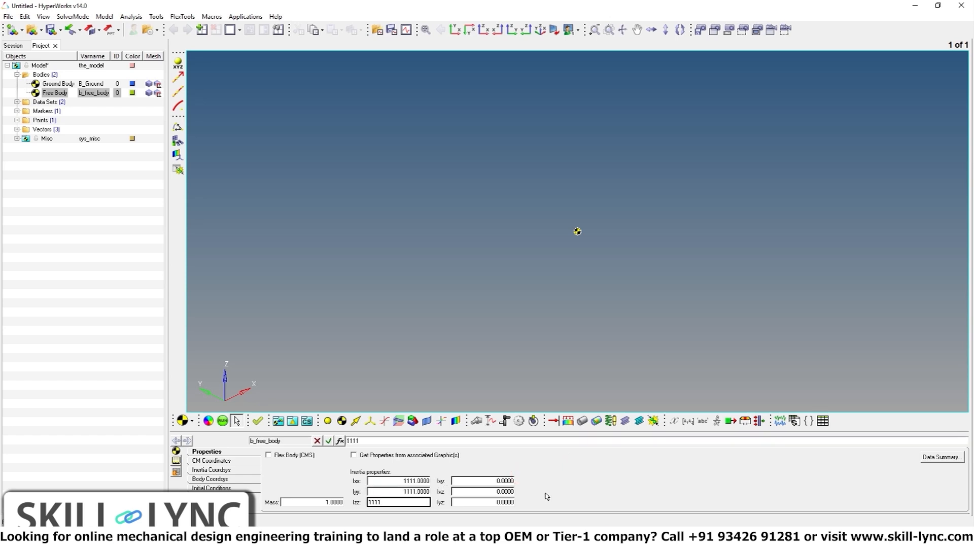
pyautogui.press('Tab')
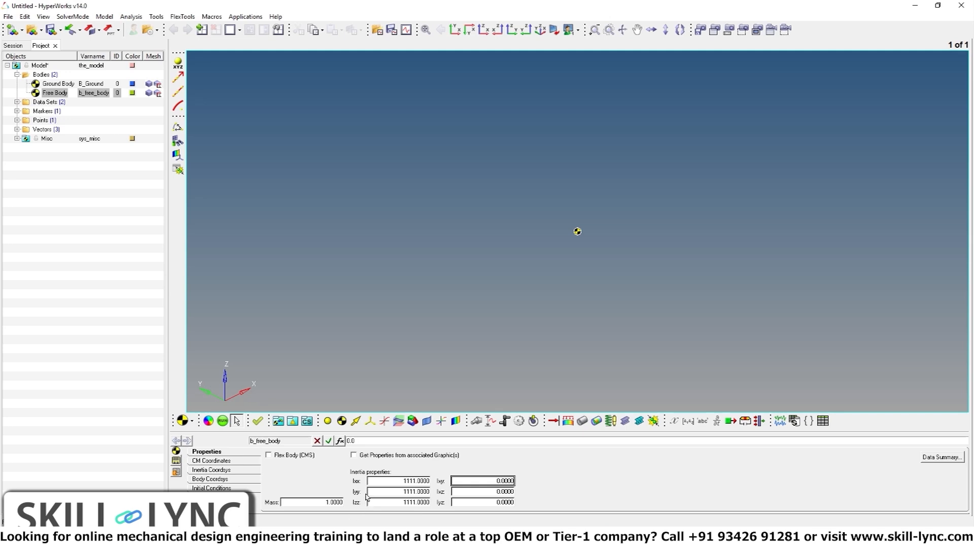
# - Enable the center of mass coordinate system for the Free Body and use the Global Origin point as its origin
pyautogui.click(220, 462)
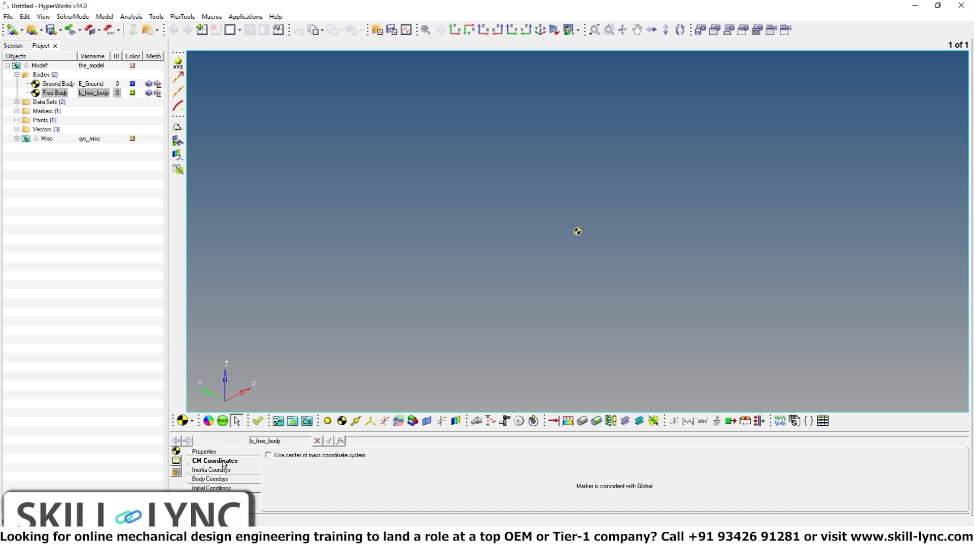
pyautogui.click(268, 455)
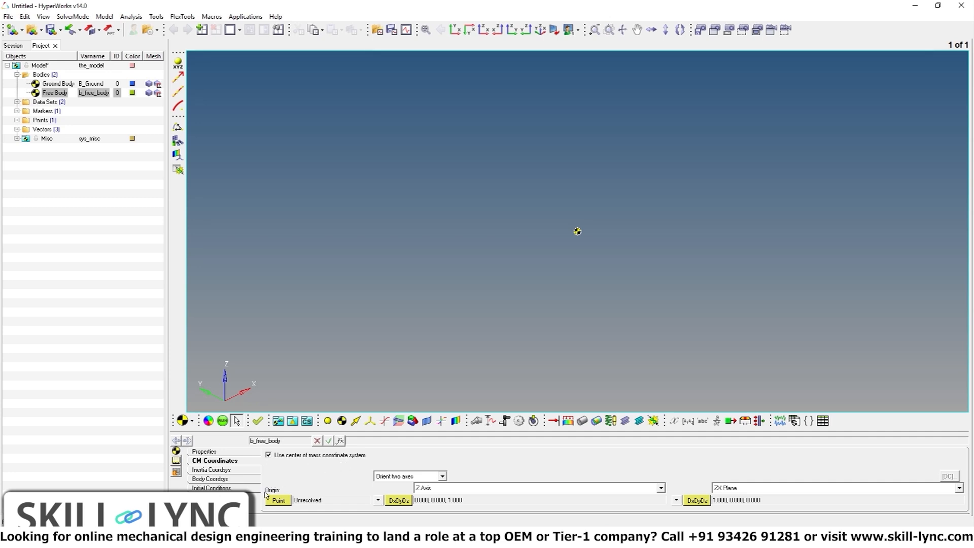
pyautogui.click(280, 501)
pyautogui.doubleClick(282, 502)
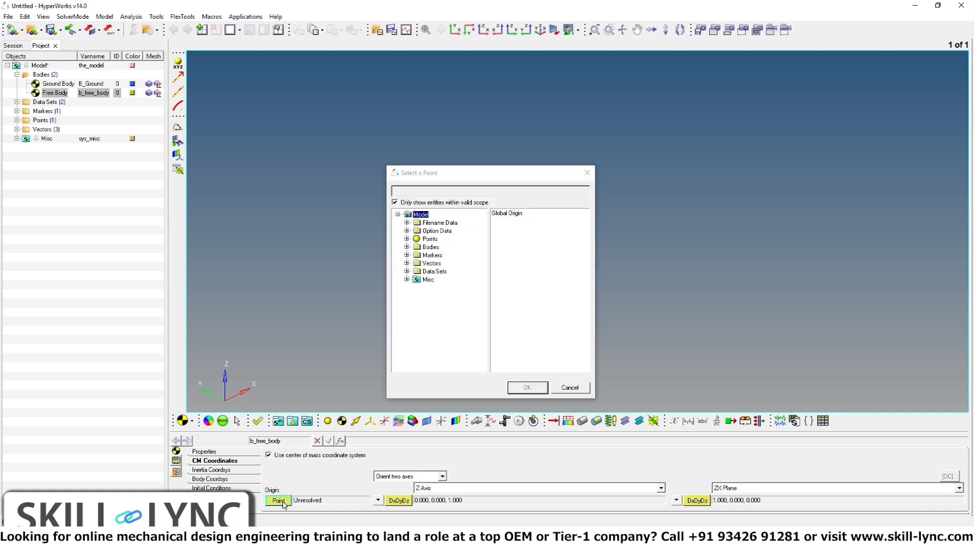
pyautogui.click(506, 215)
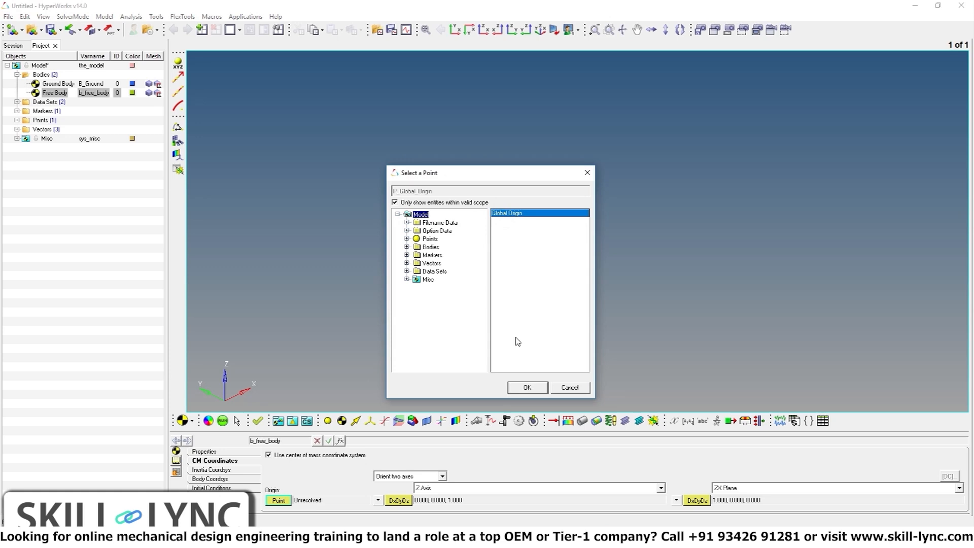
pyautogui.click(525, 387)
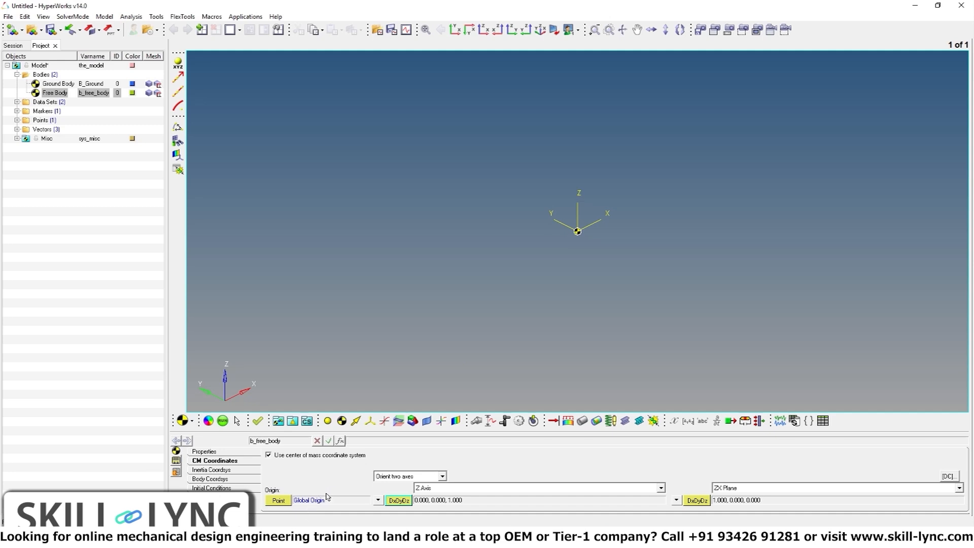
# - Examine the Gravity form in the Misc system to check the gravity setting and its components
pyautogui.click(17, 139)
pyautogui.click(27, 157)
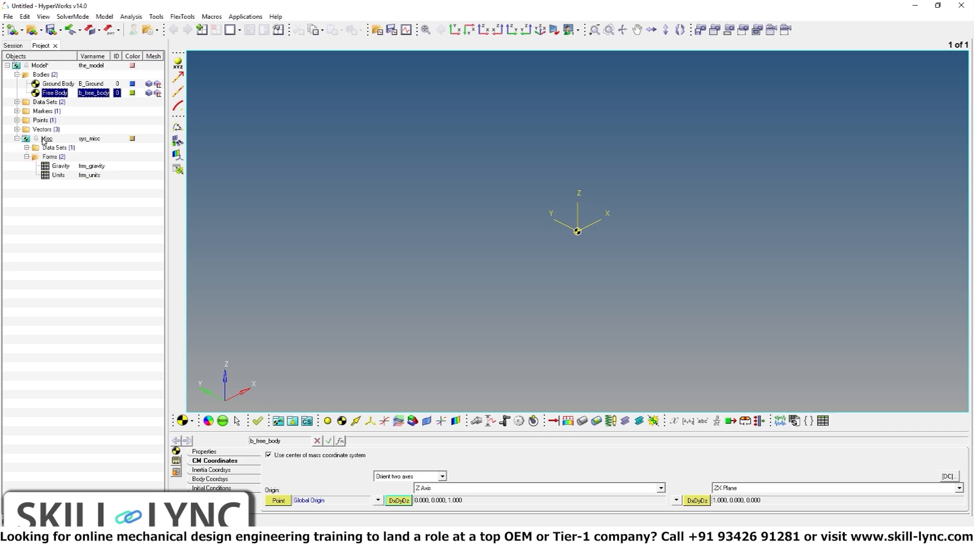
pyautogui.click(59, 167)
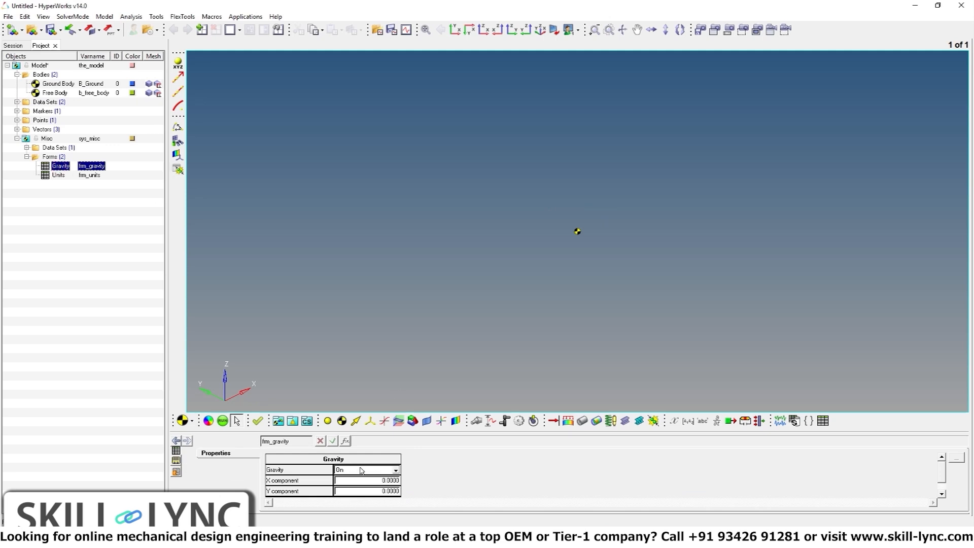
# - Set the simulation run to save the current model as free_body.xml in the chapter2 folder
pyautogui.click(222, 421)
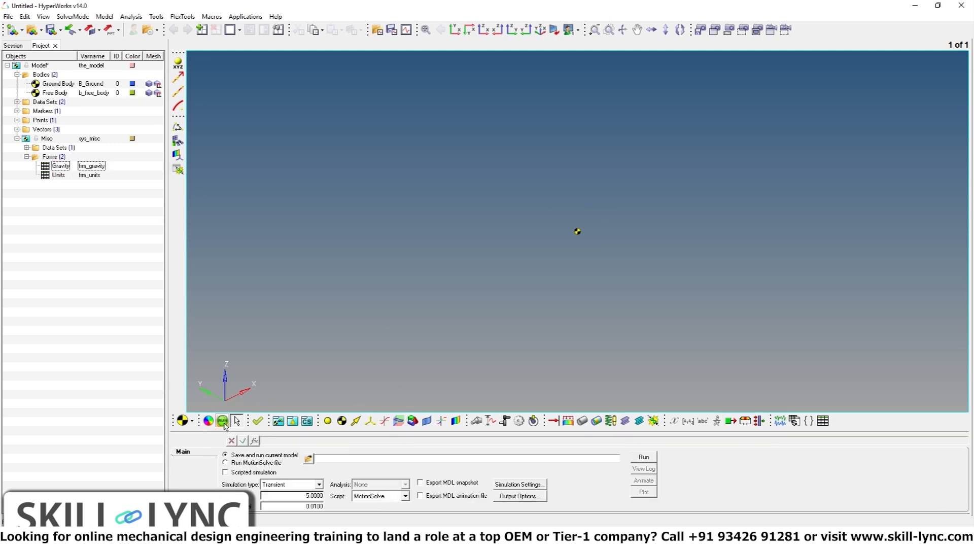
pyautogui.click(309, 459)
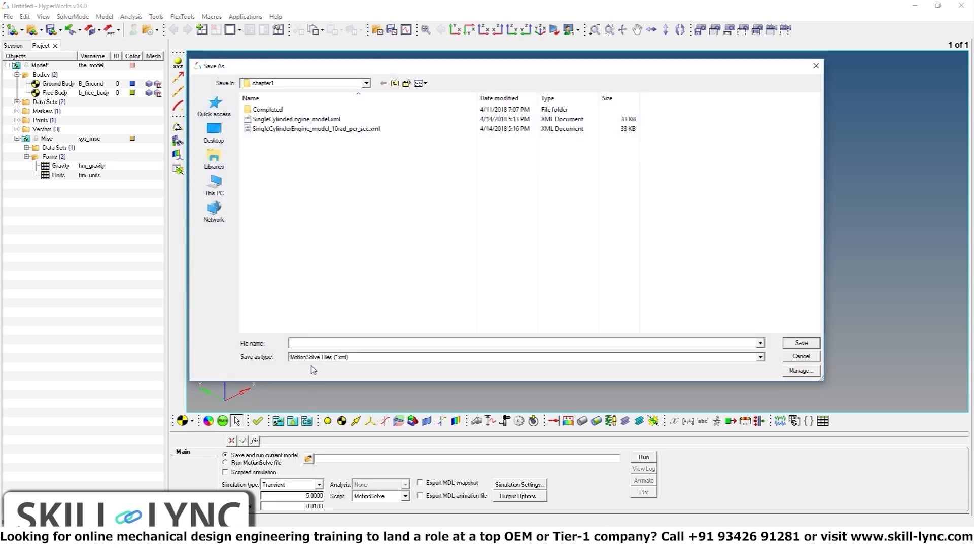
pyautogui.click(395, 84)
pyautogui.doubleClick(298, 119)
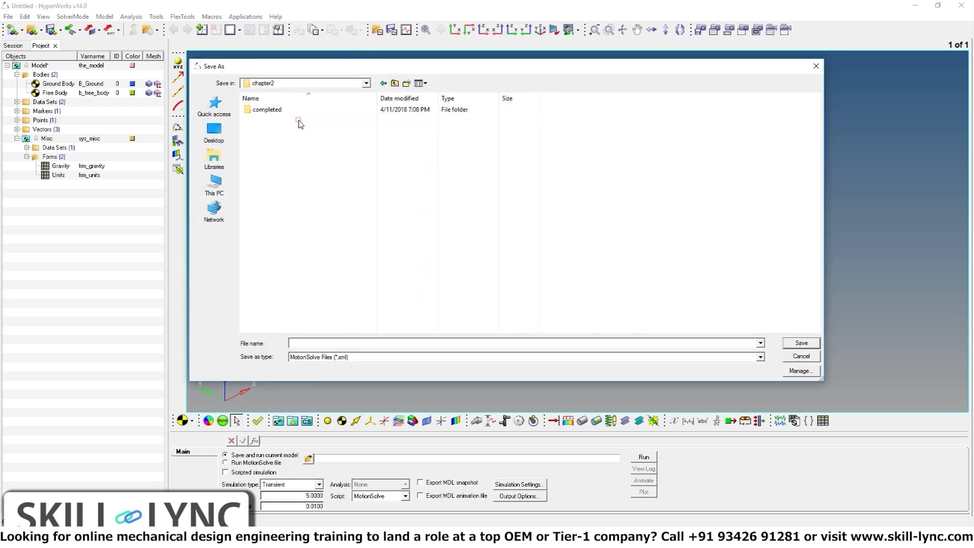
pyautogui.click(316, 343)
pyautogui.write('h')
pyautogui.click(800, 343)
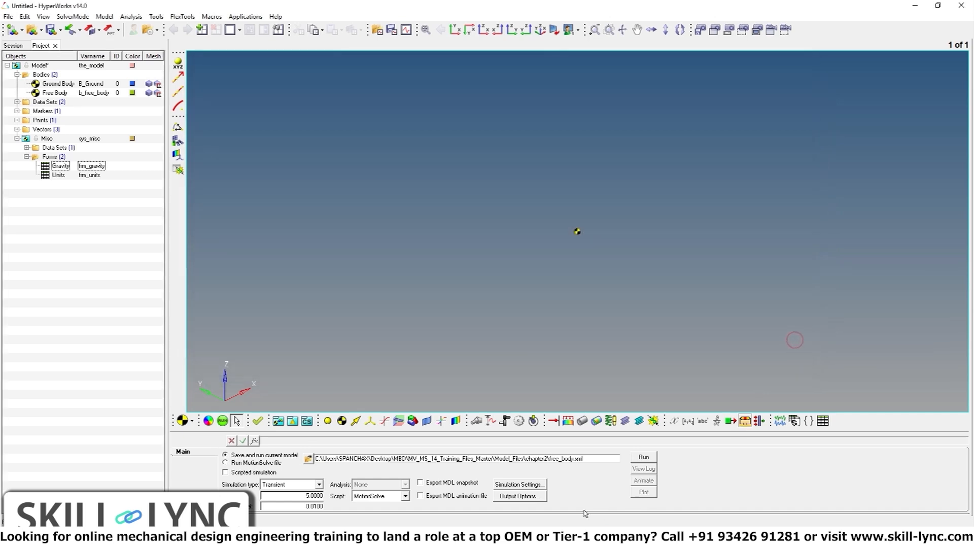
# - Set the transient simulation's end time to 1, run it with MotionSolve, and close the solver and message windows
pyautogui.click(296, 496)
pyautogui.doubleClick(297, 495)
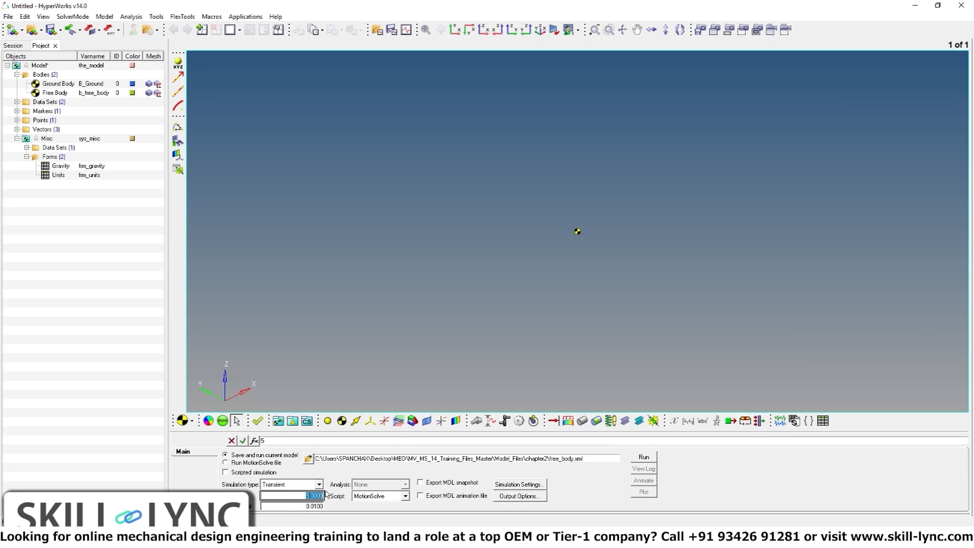
pyautogui.write('1')
pyautogui.press('Tab')
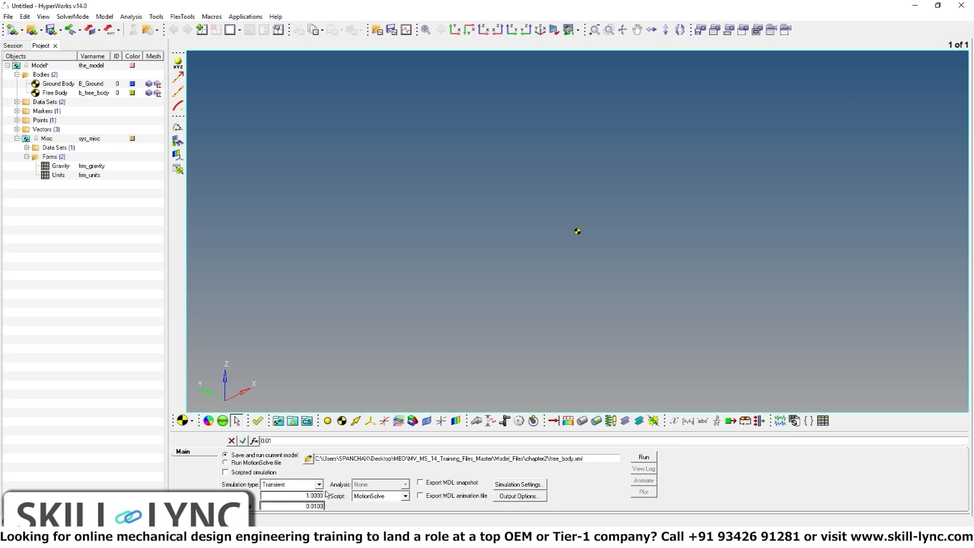
pyautogui.click(643, 458)
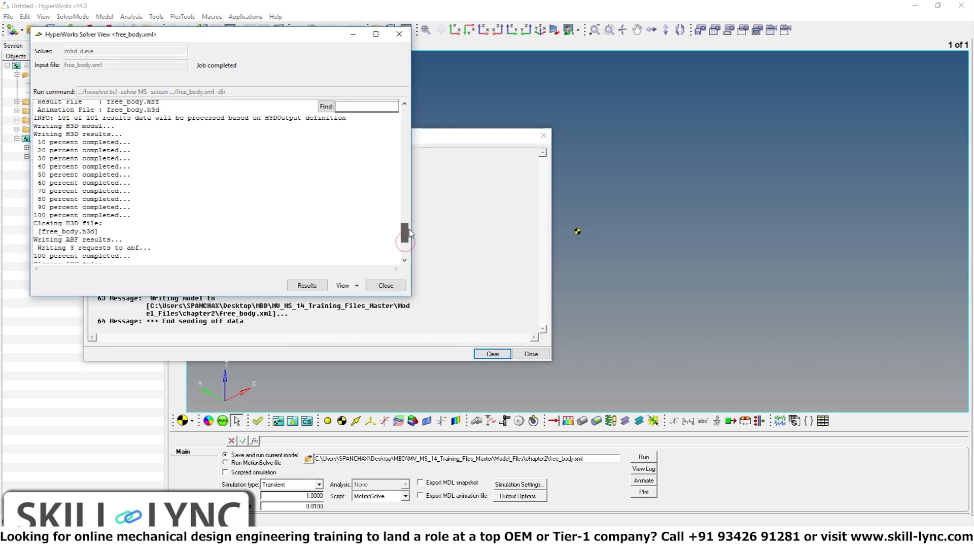
pyautogui.click(386, 285)
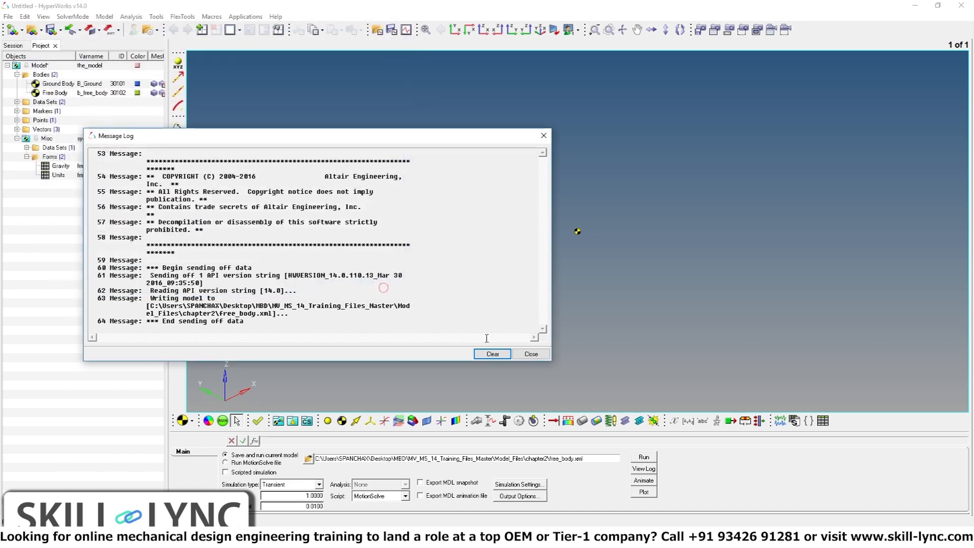
pyautogui.click(531, 358)
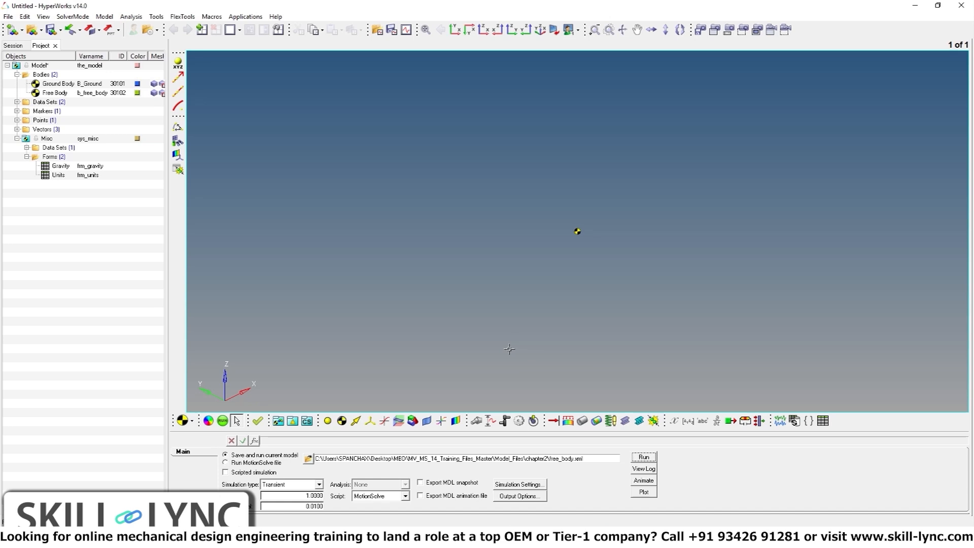
# - Open a plot window for the simulation results and load free_body.abf from the chapter2 folder as its data file
pyautogui.click(644, 492)
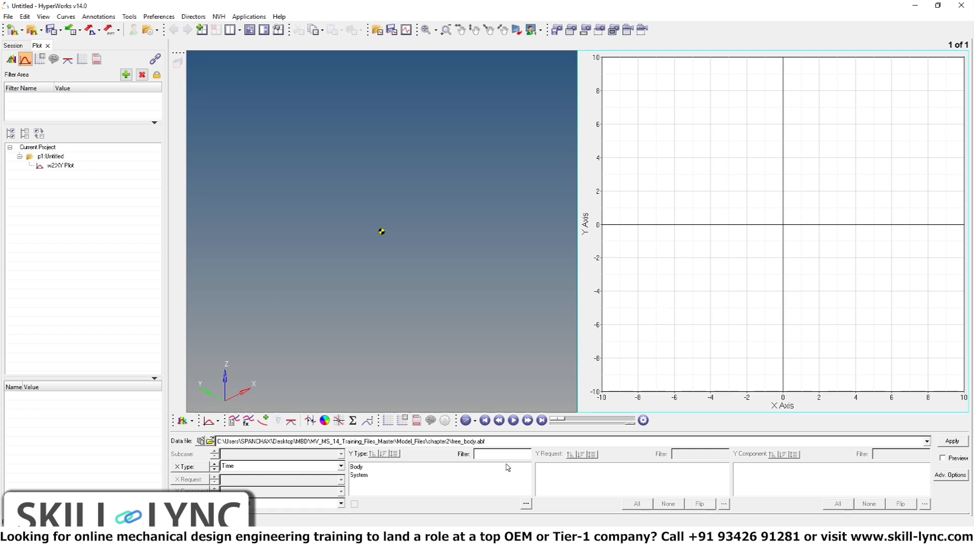
pyautogui.click(209, 441)
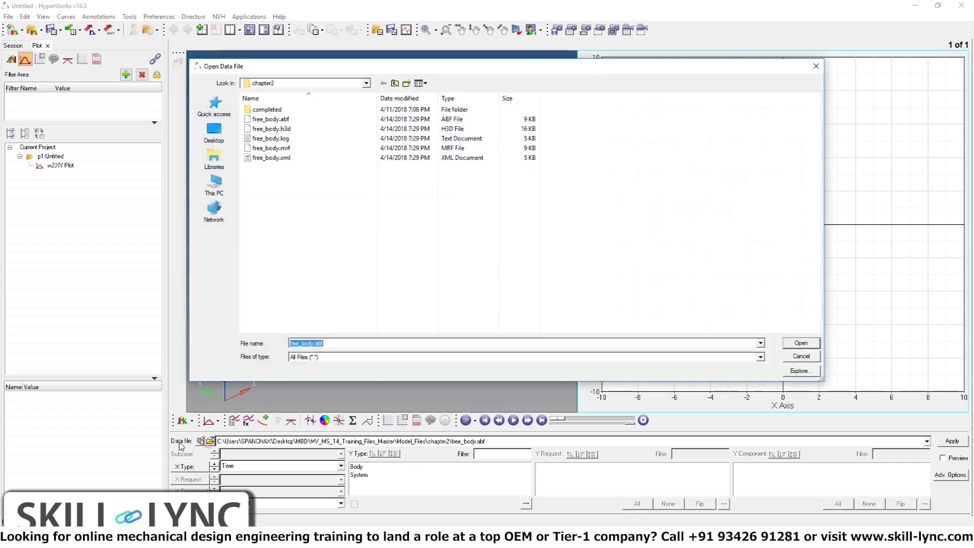
pyautogui.click(296, 121)
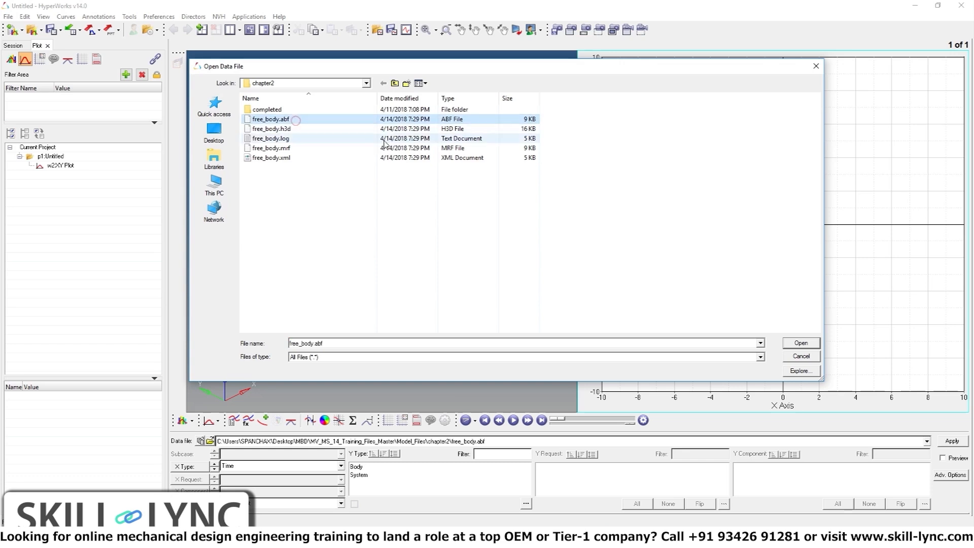
pyautogui.click(801, 343)
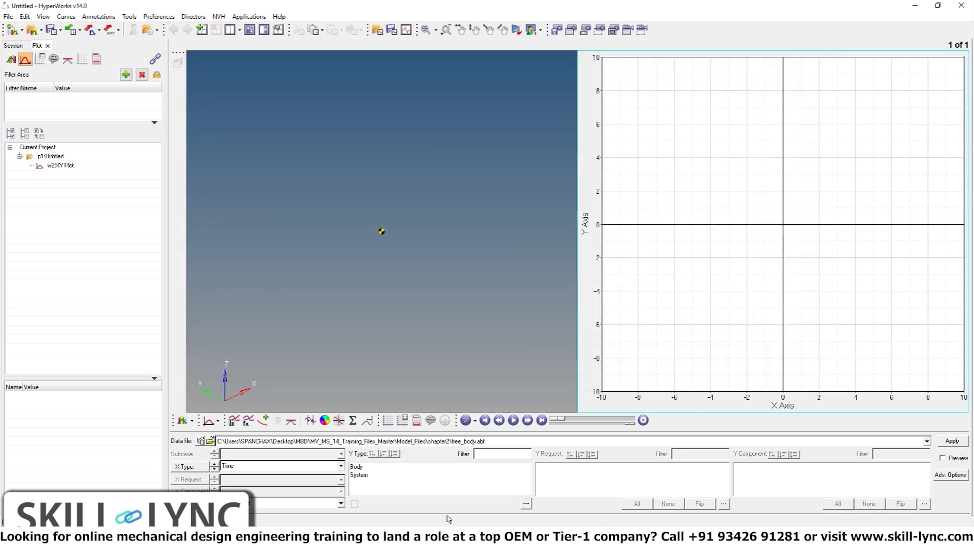
# - Plot the Z component of the Free Body's Body results against Time, and reactivate the model window
pyautogui.click(358, 468)
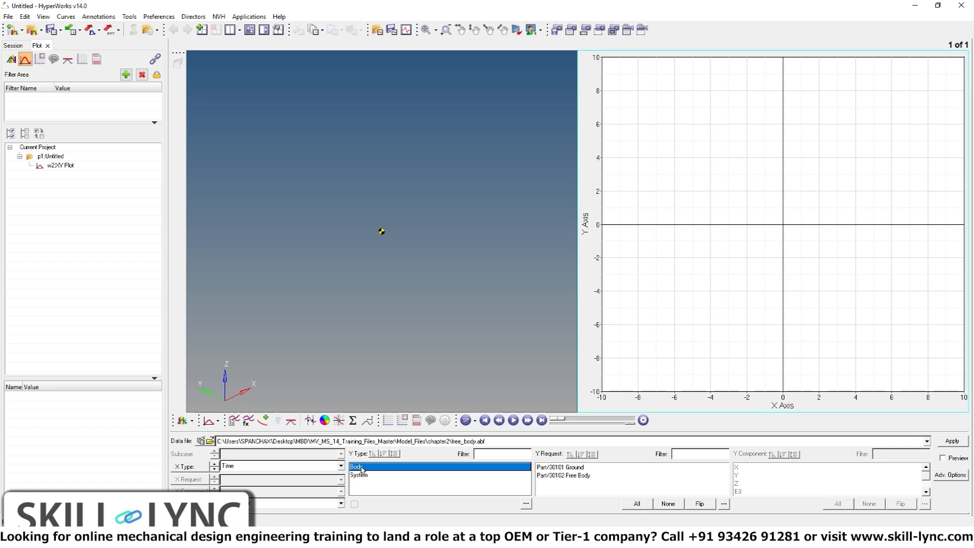
pyautogui.click(564, 476)
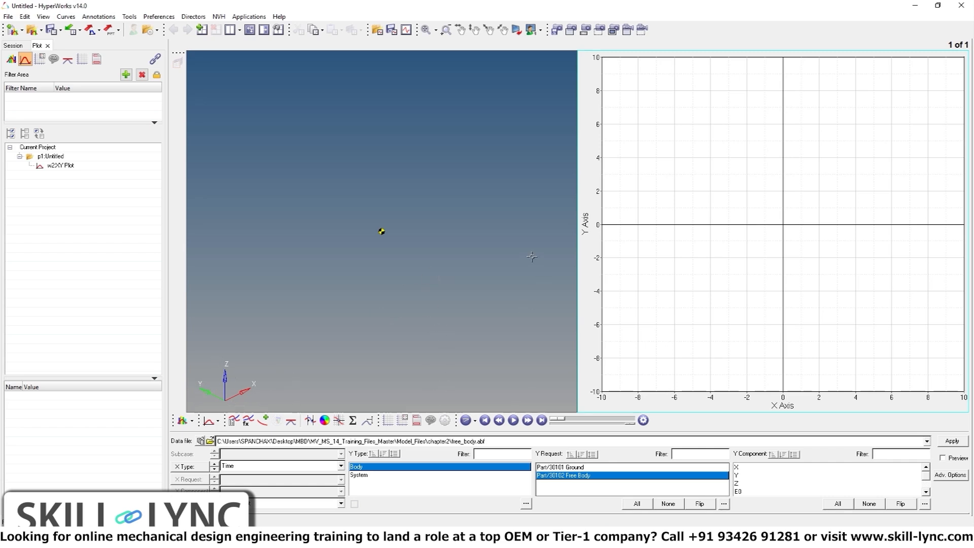
pyautogui.click(744, 483)
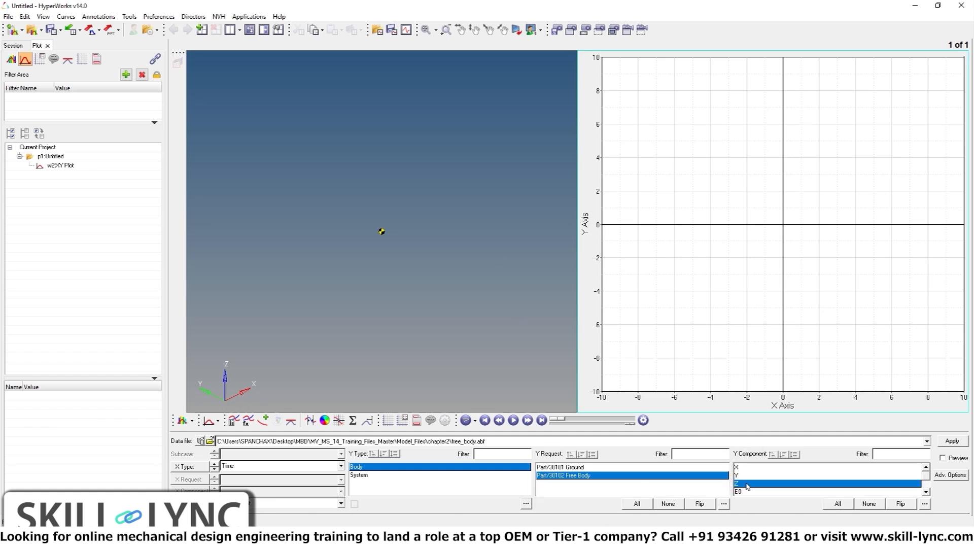
pyautogui.click(953, 442)
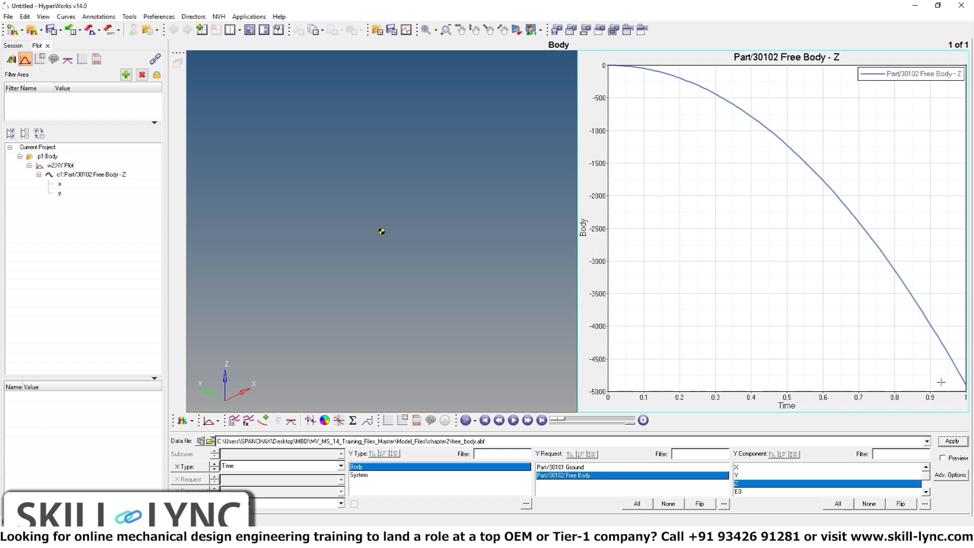
pyautogui.click(467, 289)
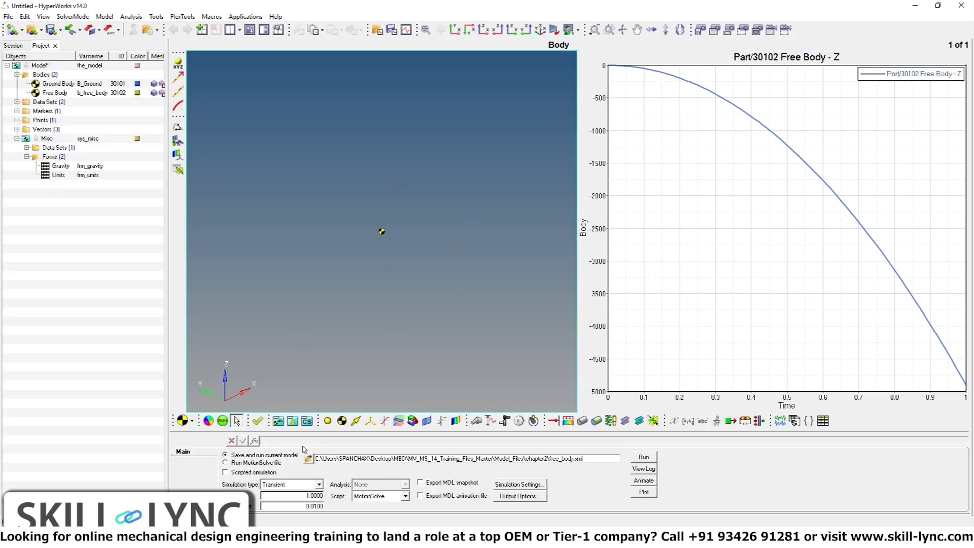
# - Save the model as a new model file named free_body_completed in the chapter2 folder
pyautogui.click(9, 16)
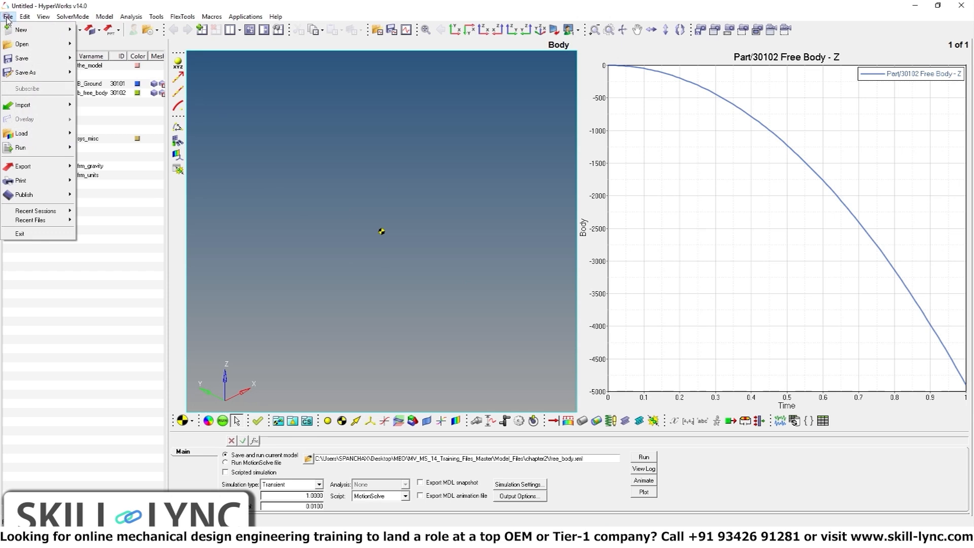
pyautogui.click(30, 72)
pyautogui.click(104, 100)
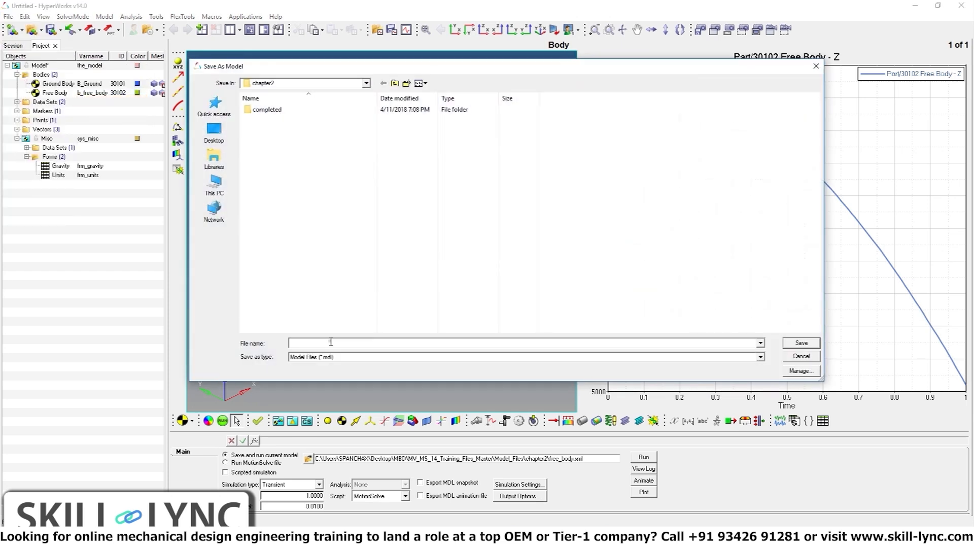
pyautogui.write('fre')
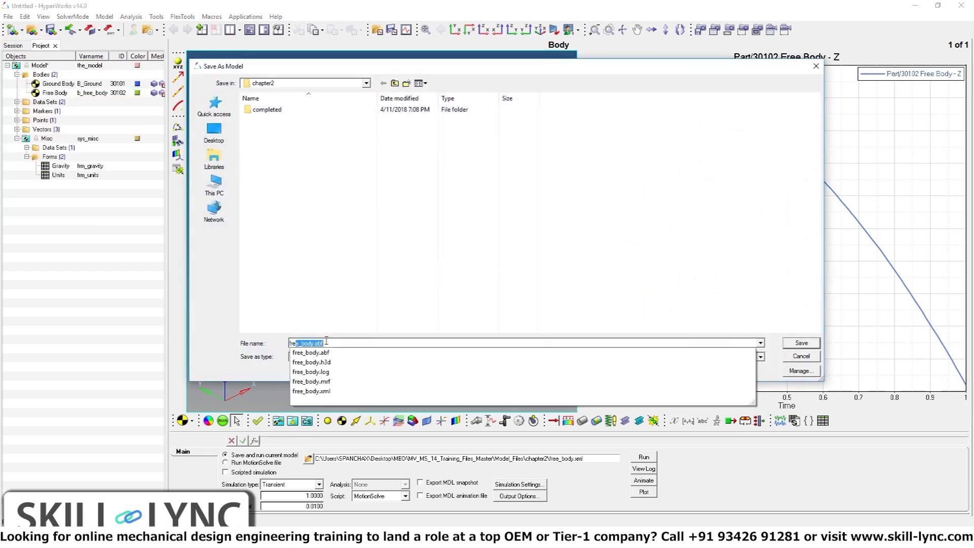
pyautogui.write('e_body_completed')
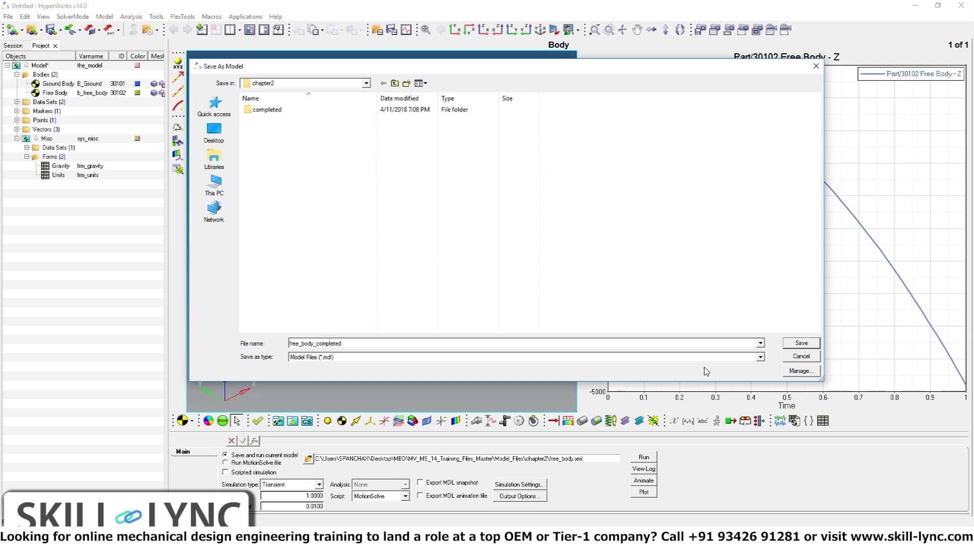
pyautogui.click(802, 344)
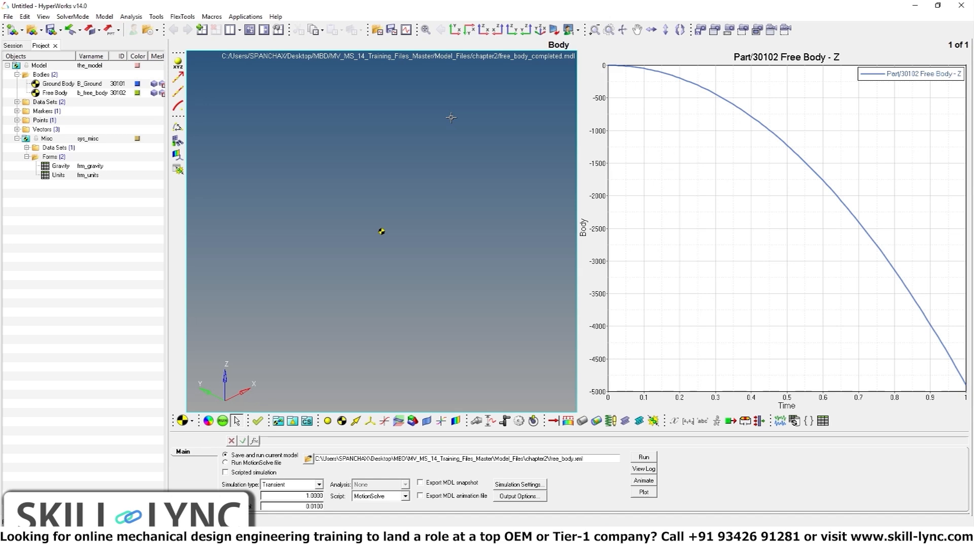
pyautogui.click(8, 16)
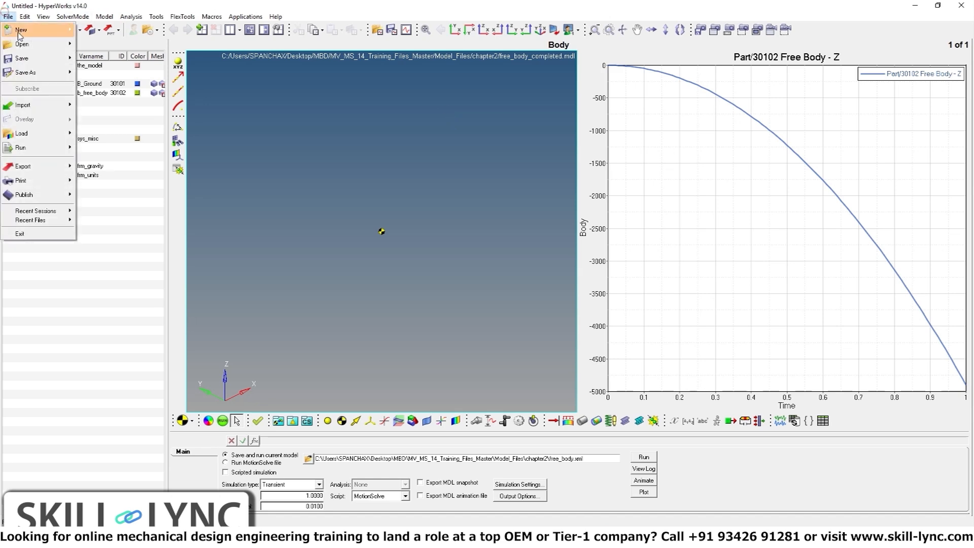
pyautogui.moveTo(24, 77)
pyautogui.click(92, 76)
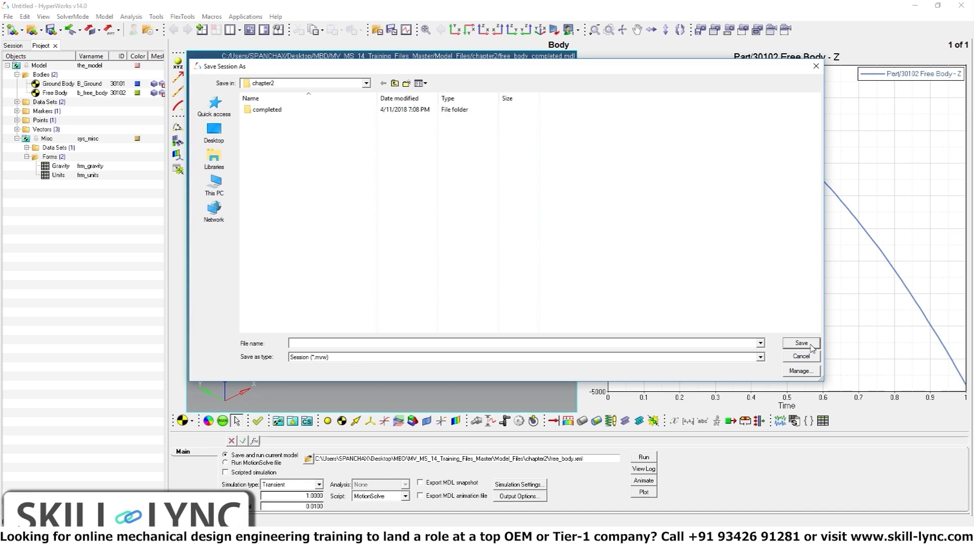
pyautogui.click(801, 357)
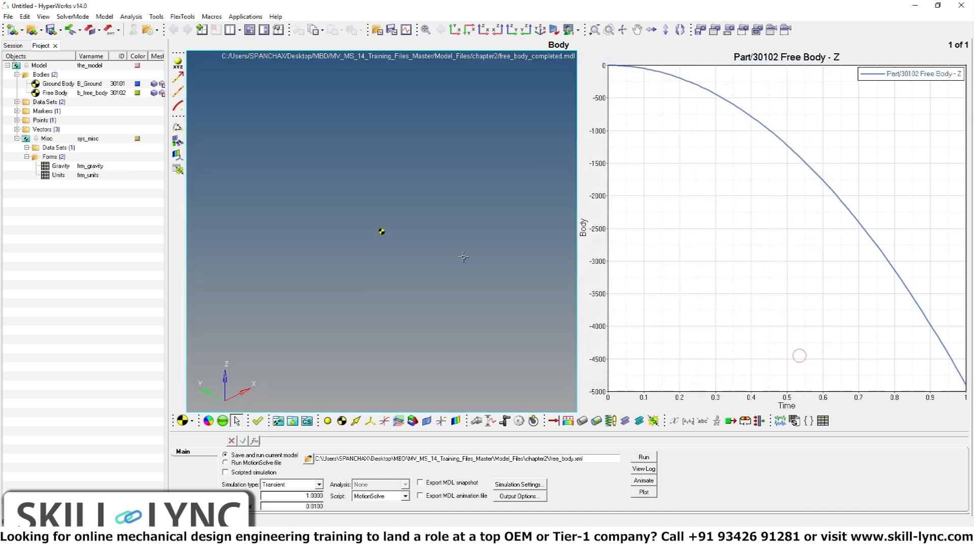